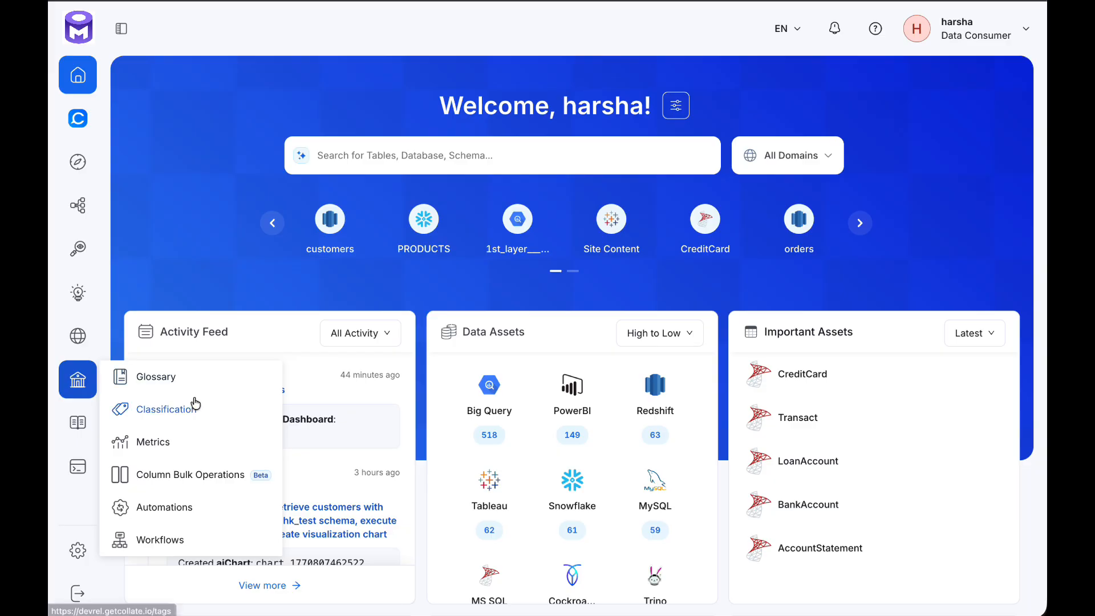
Open Column Bulk Operations and search the columns for "address"
click(209, 474)
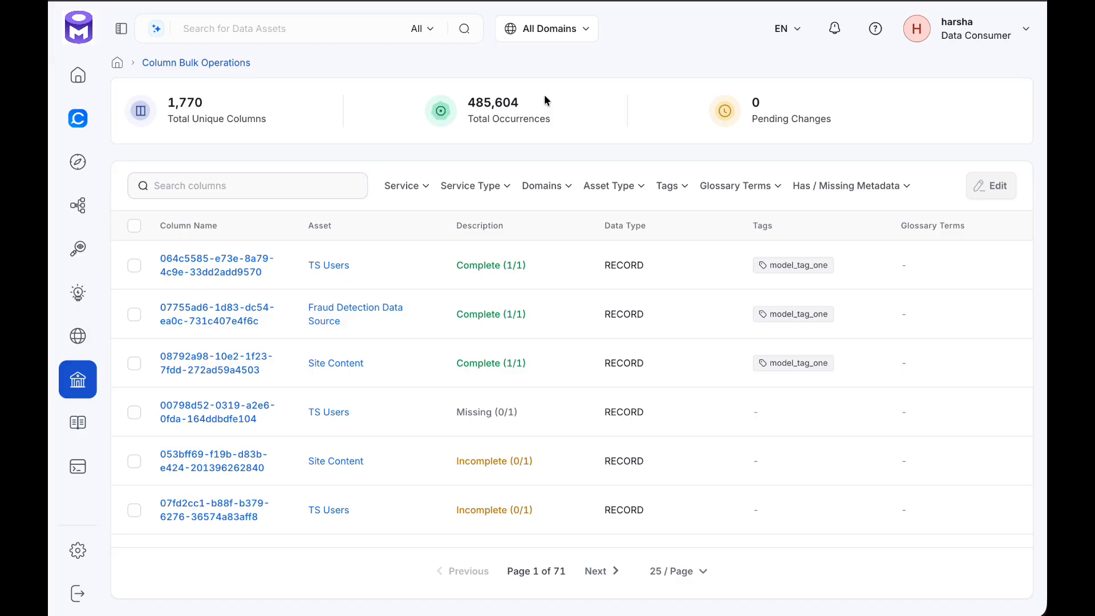
text(customer)
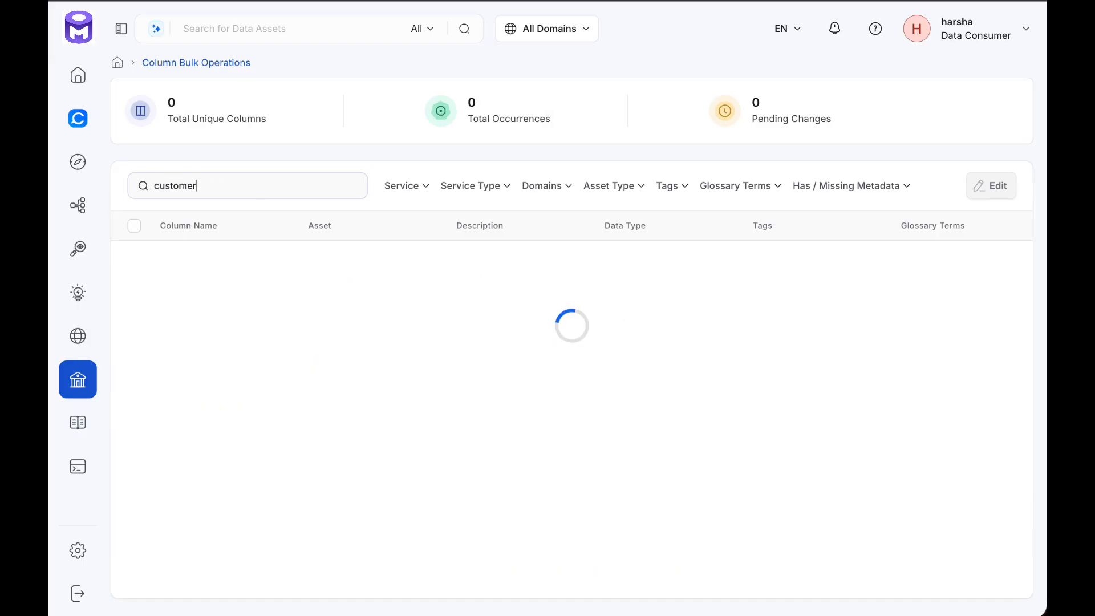
key(ctrl+a)
key(BackSpace)
text(address)
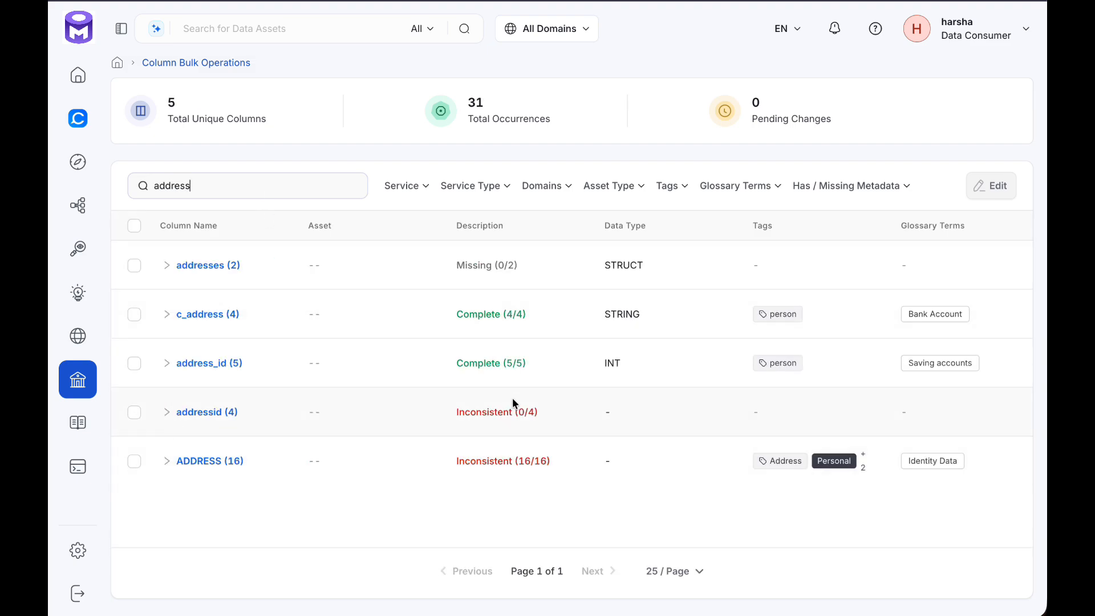
Expand the addressid column group, select it with all its occurrences and open the selection for bulk editing
click(167, 411)
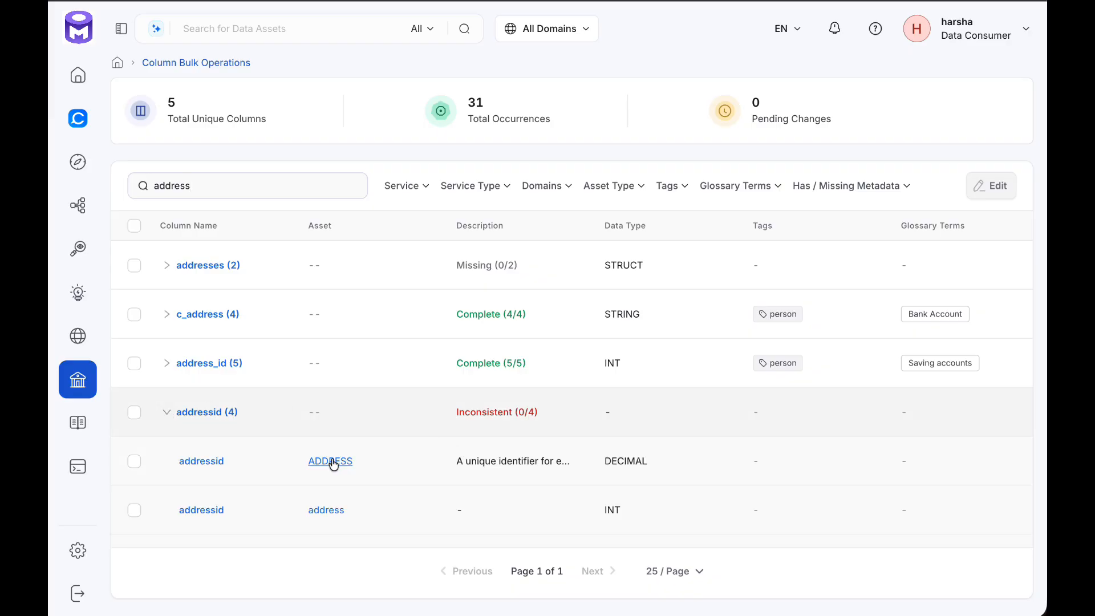
scroll(149, 323, down, 2)
click(133, 319)
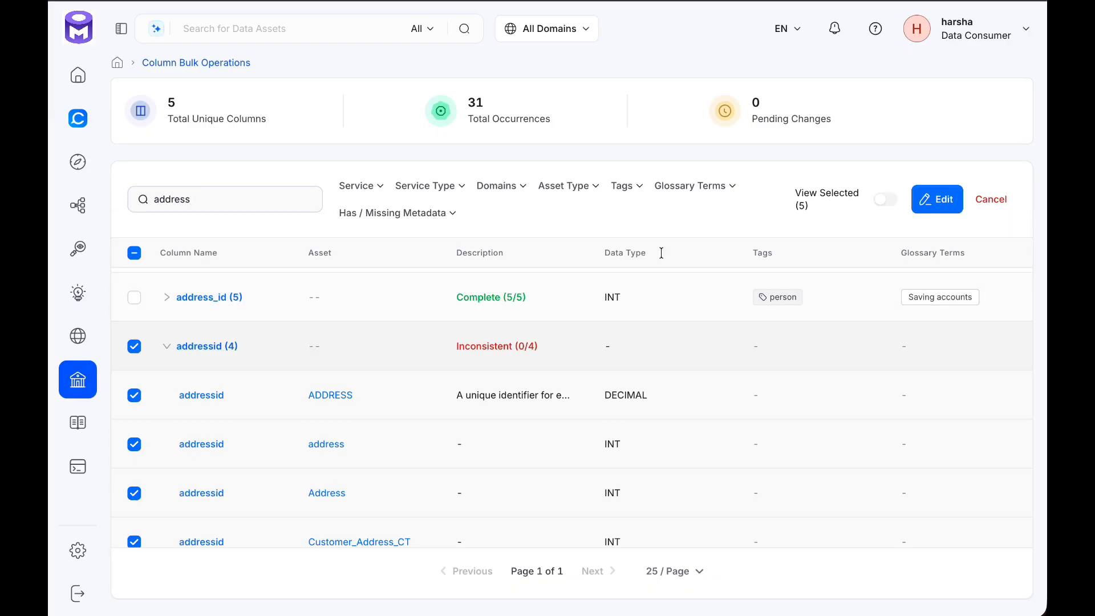
click(940, 201)
Set the selected columns' display name to "Address" and their description to "This is Users Address"
click(795, 149)
text(Address)
key(ctrl+a)
Add the Sensitive tag from the pii classification and the Address tag from General to the selected columns
click(749, 501)
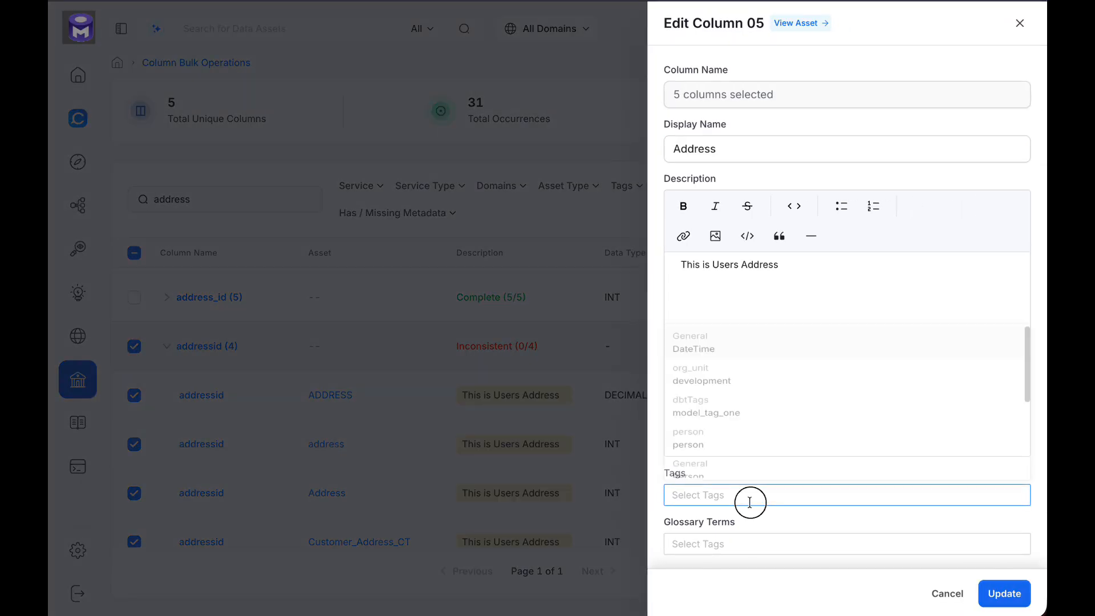
text(Pii.s)
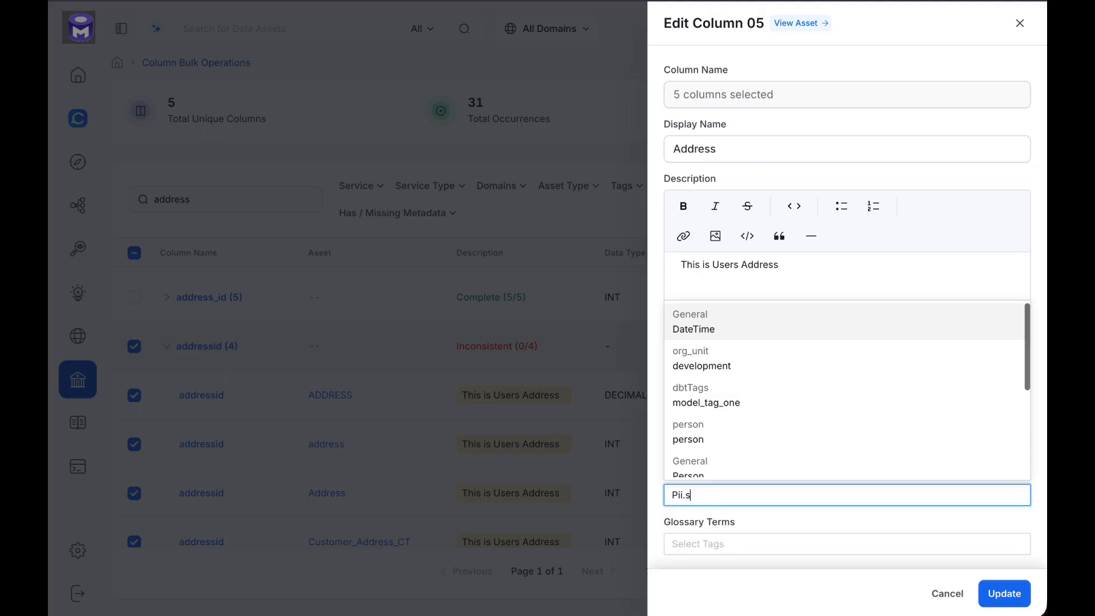
click(684, 383)
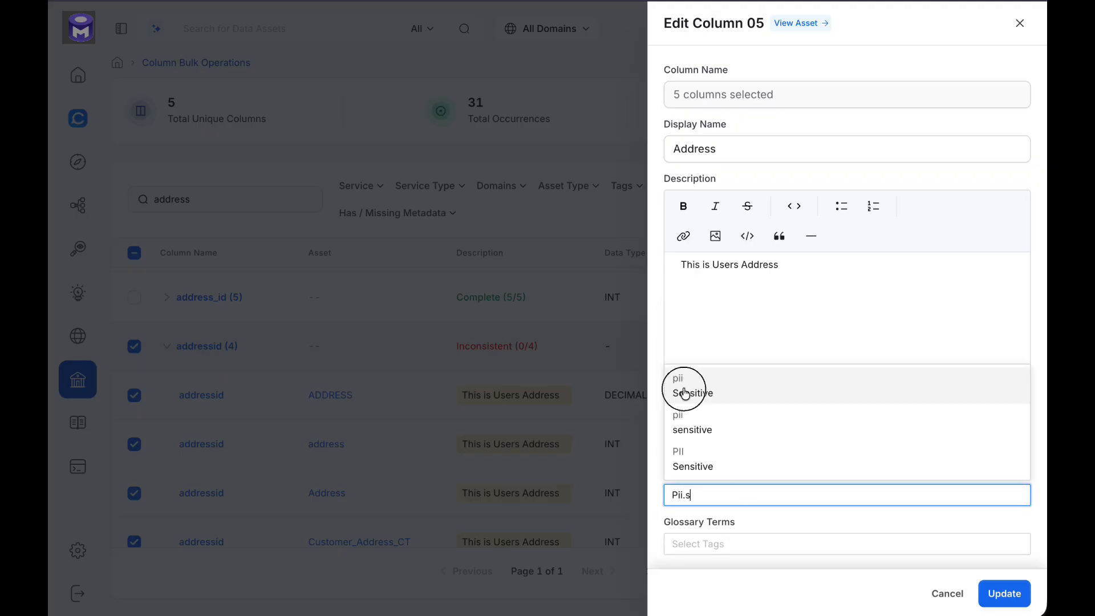
text(address)
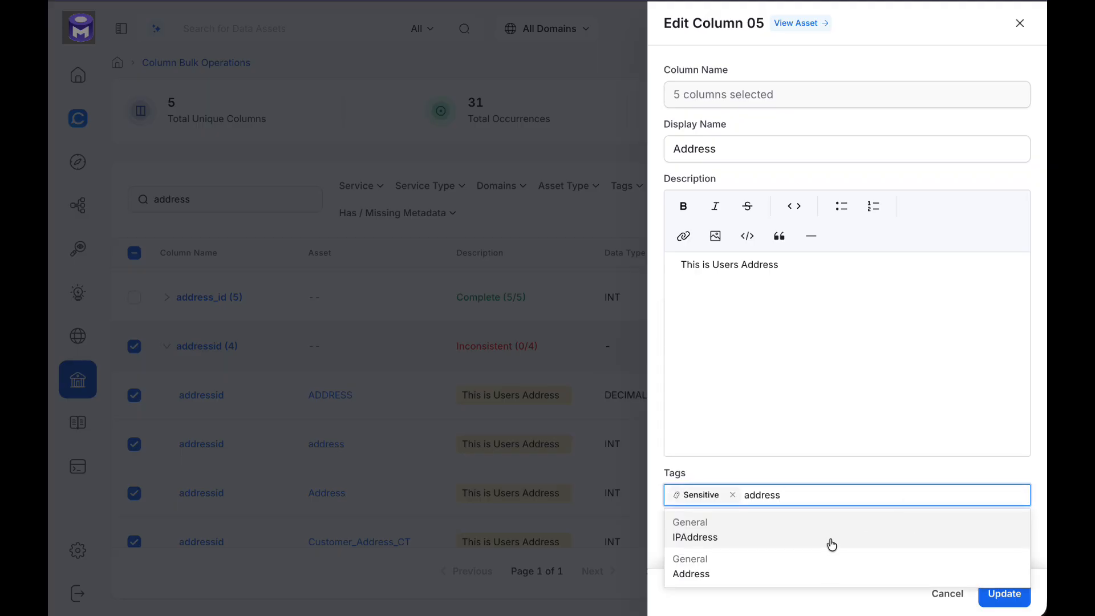
click(820, 568)
click(885, 383)
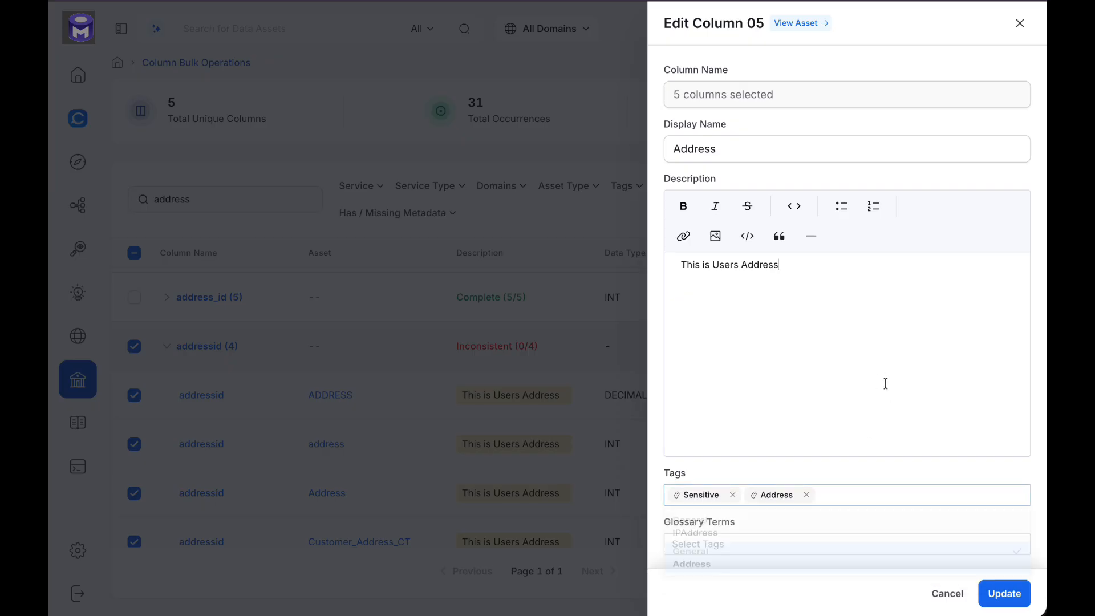
Assign the Customer term from the eCommerce glossary and apply the bulk update to the selected columns
click(815, 543)
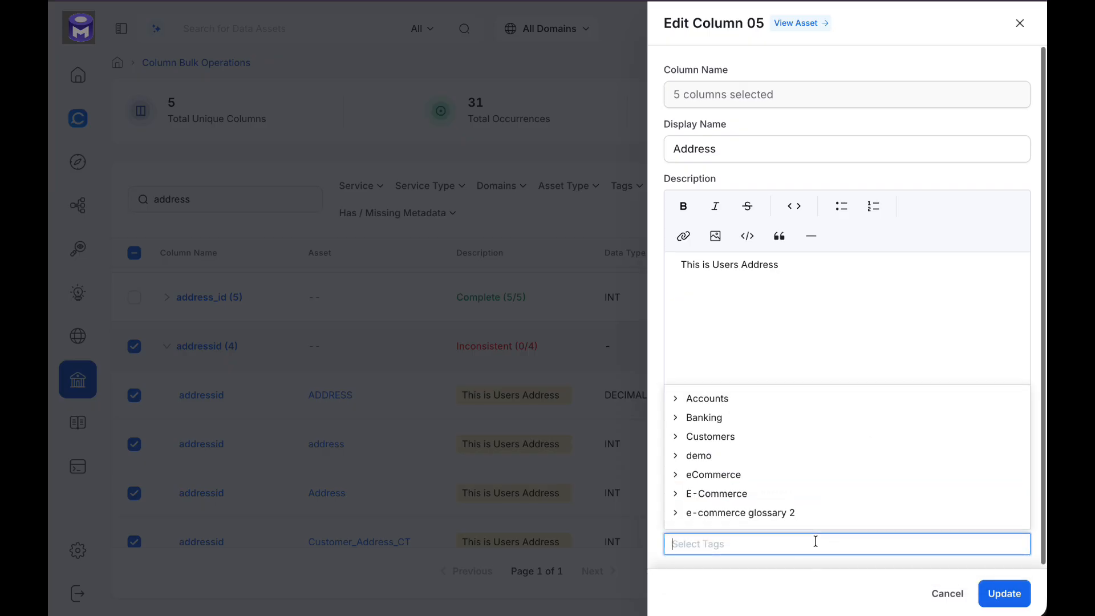
text(Customer)
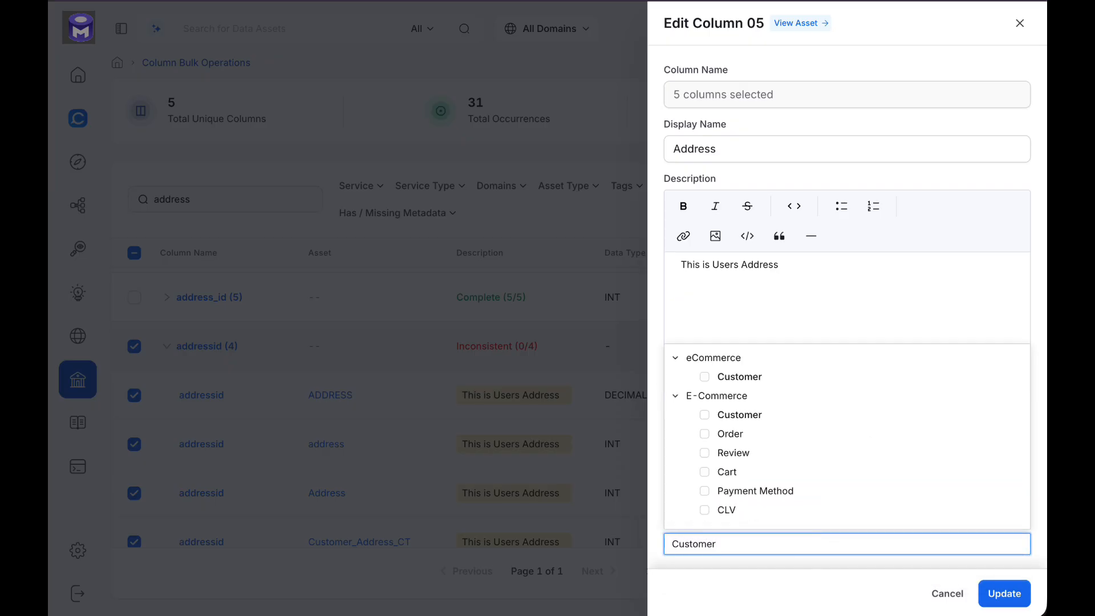
click(705, 378)
click(999, 588)
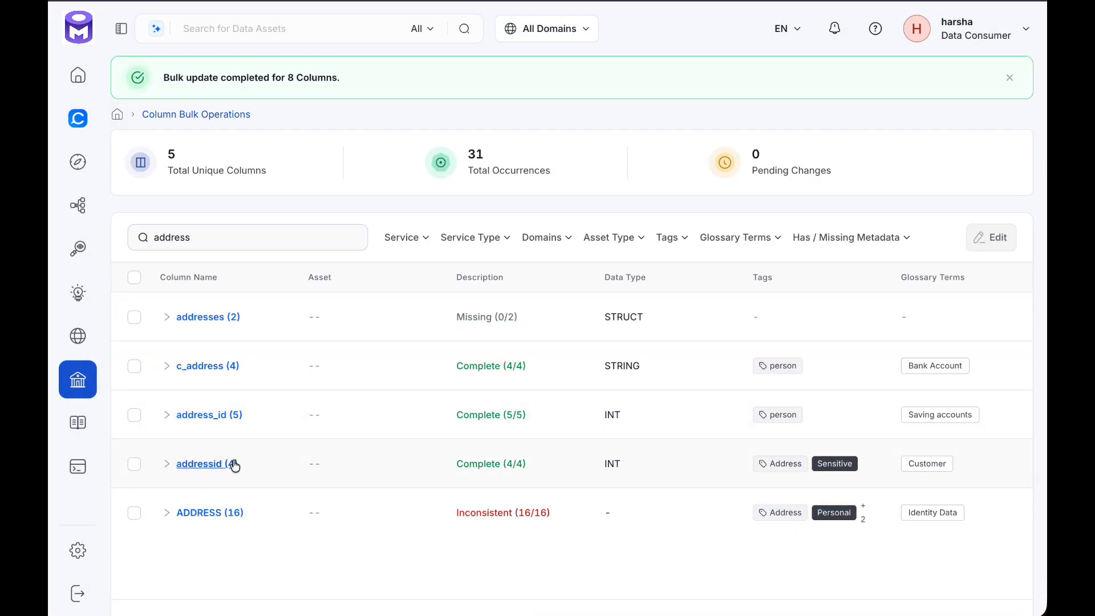
Expand the addressid group and review the description, tags and glossary term of each occurrence
click(165, 464)
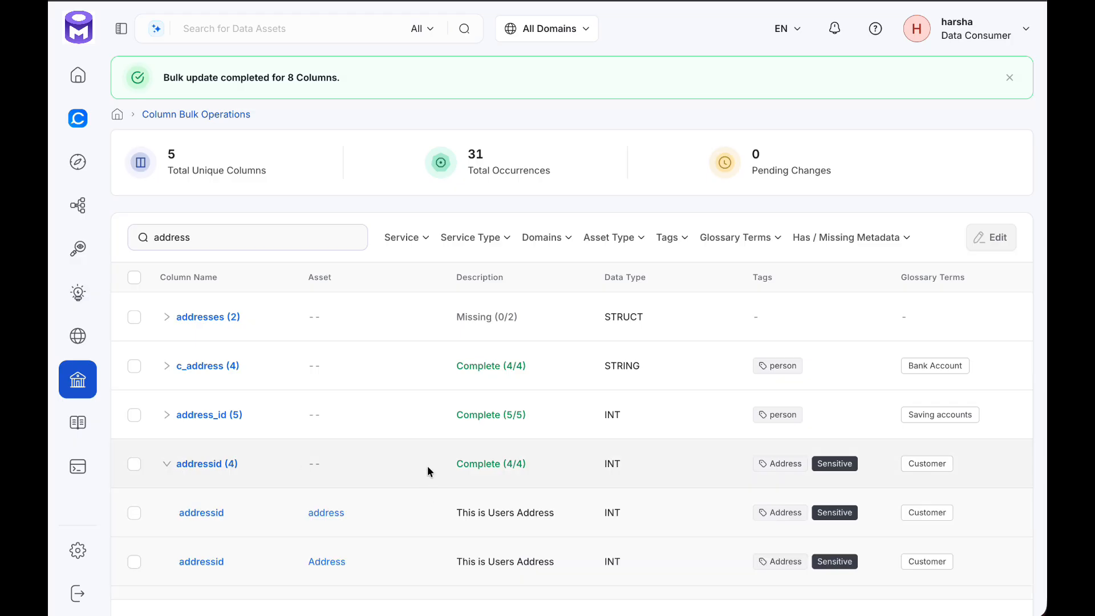
scroll(430, 504, down, 2)
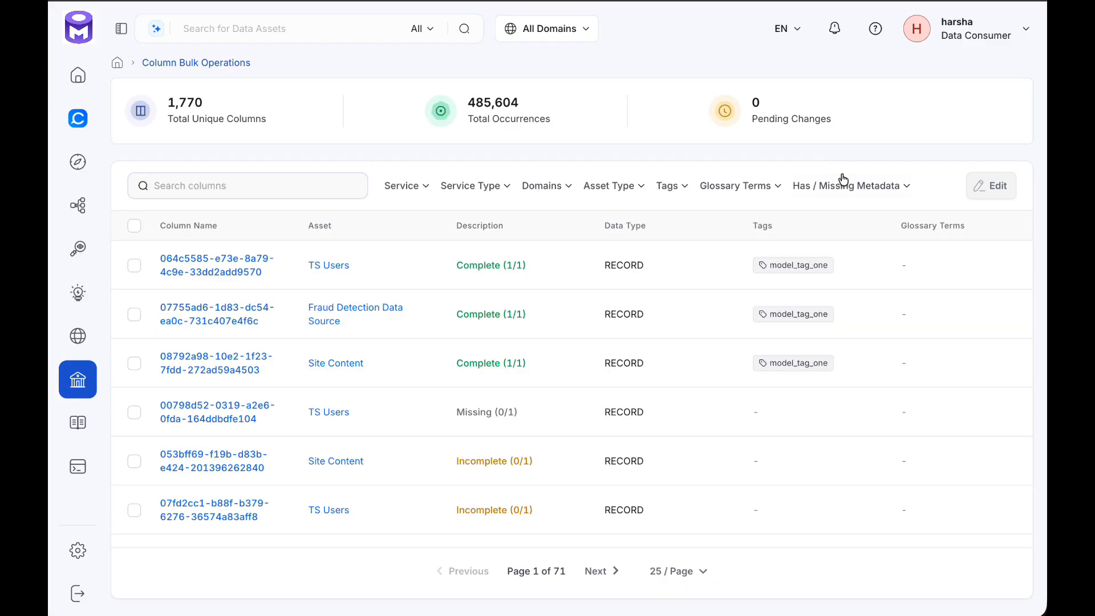
Filter the full column list to columns whose metadata is Missing and browse the results
click(844, 185)
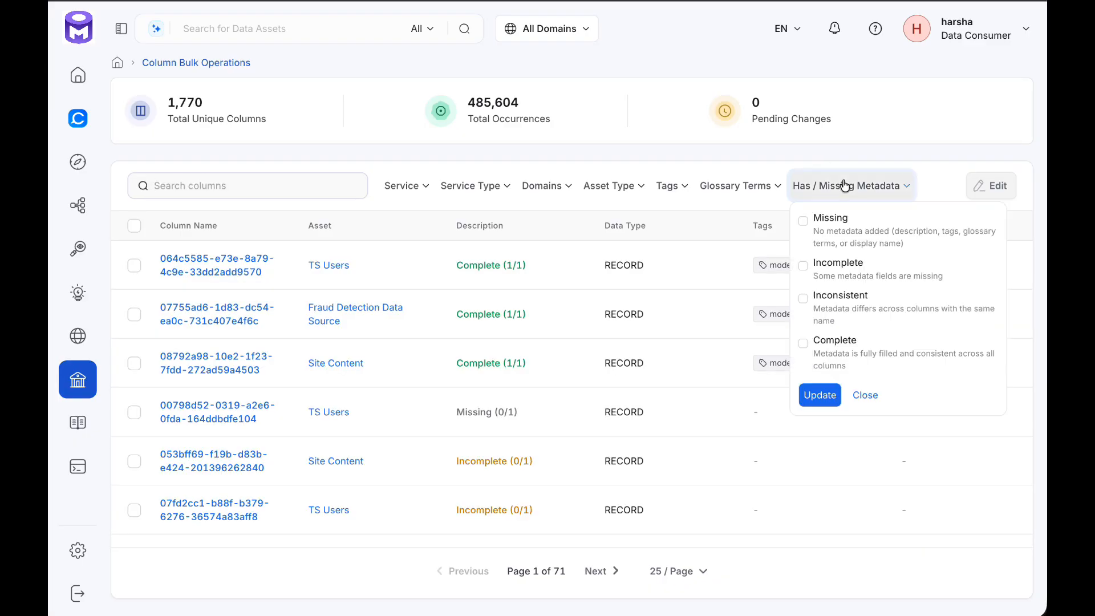
click(803, 221)
click(820, 394)
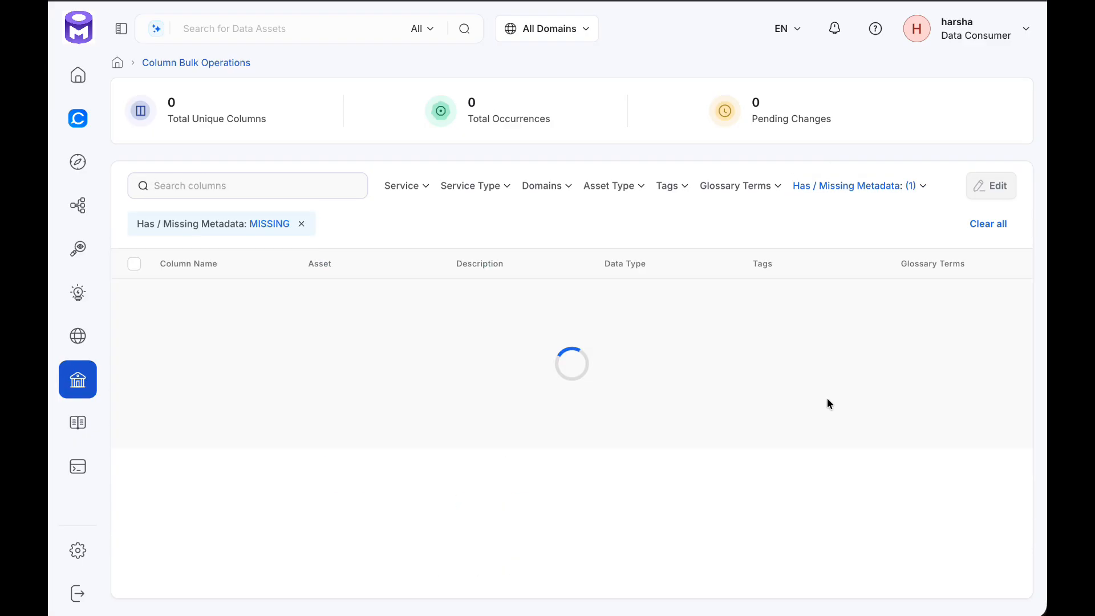
scroll(795, 371, down, 20)
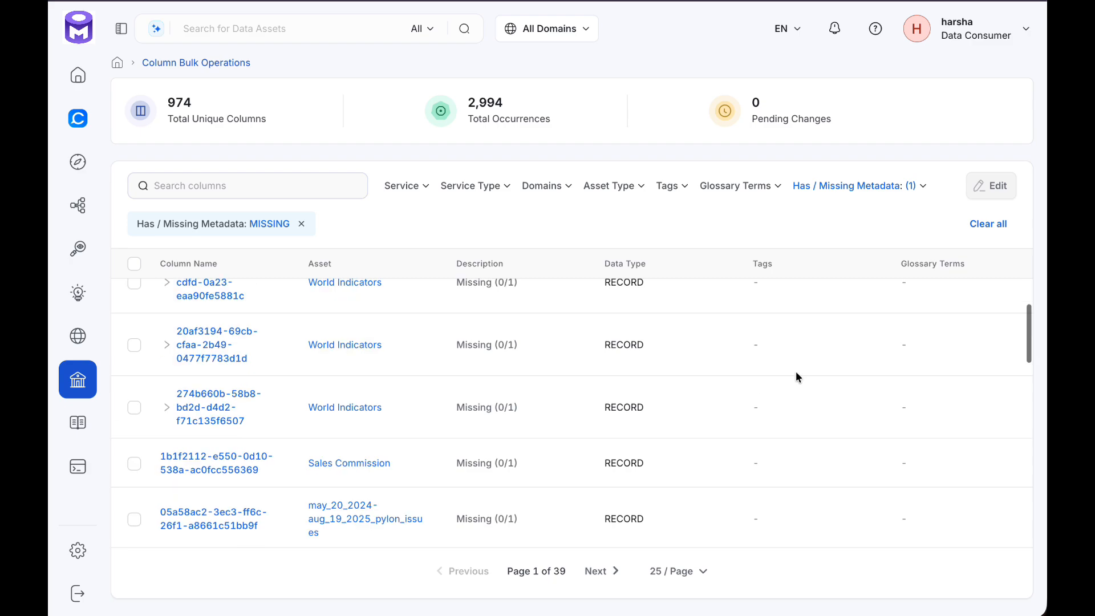
Switch the metadata filter to Incomplete only and browse the filtered columns onto the second page
click(911, 185)
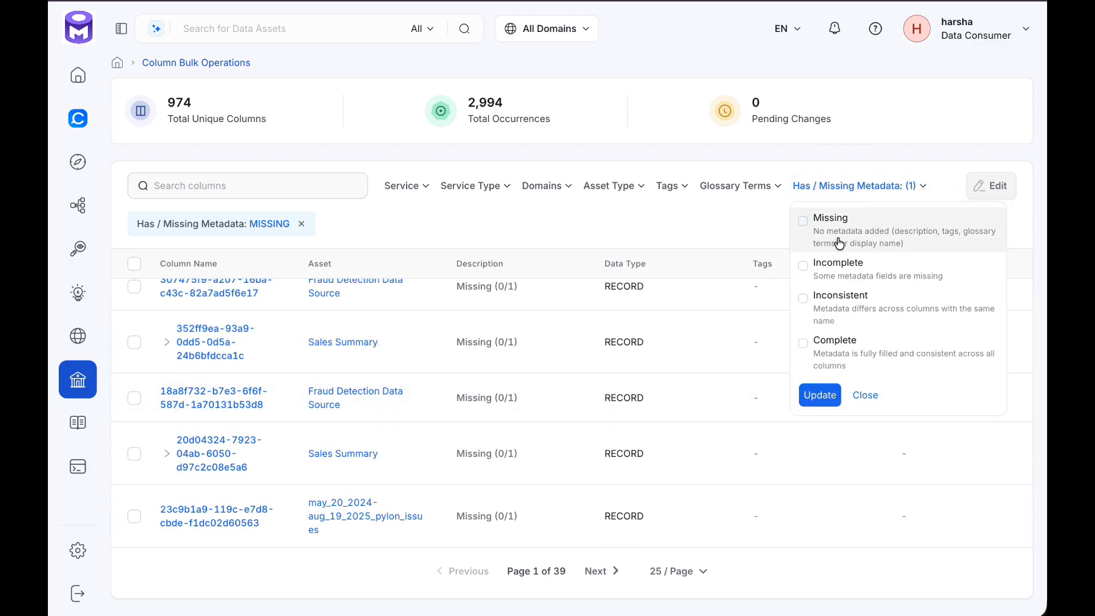
click(842, 275)
click(820, 395)
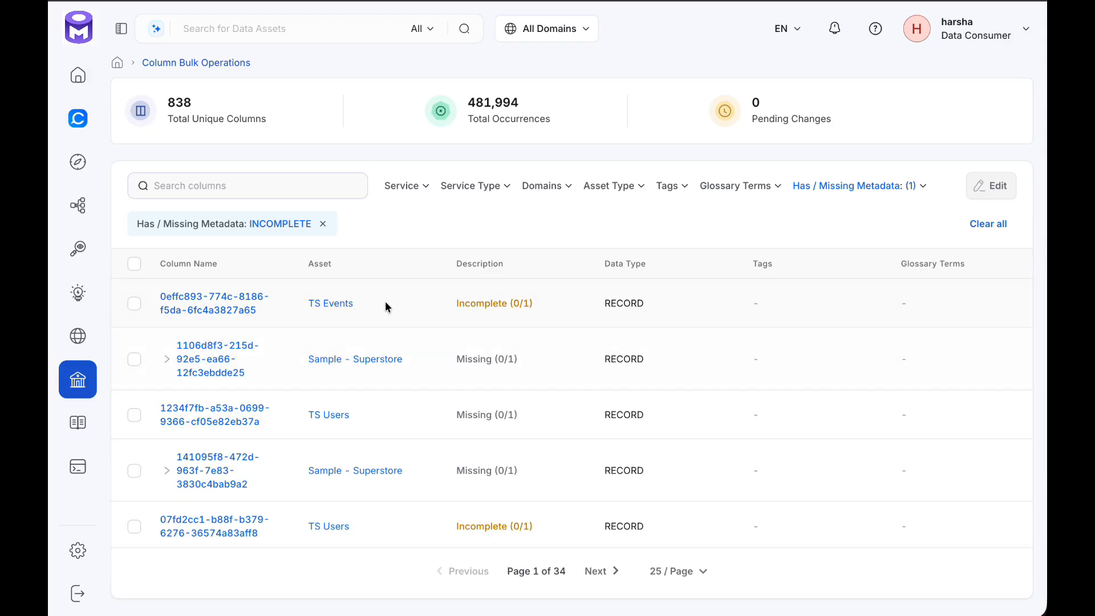
scroll(385, 341, down, 15)
scroll(391, 358, down, 2)
click(597, 575)
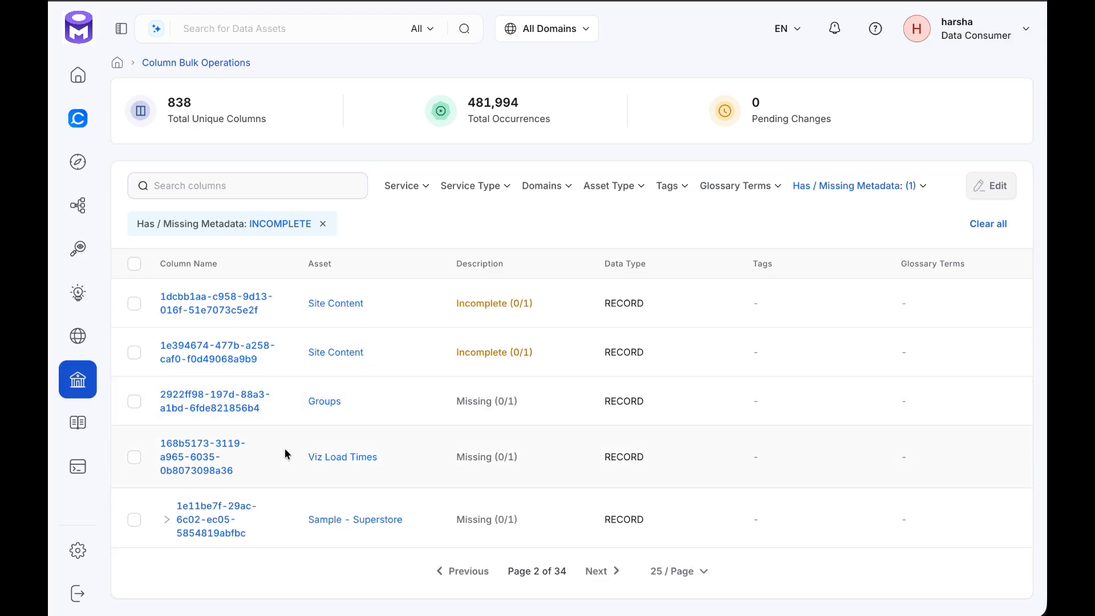
scroll(285, 454, down, 5)
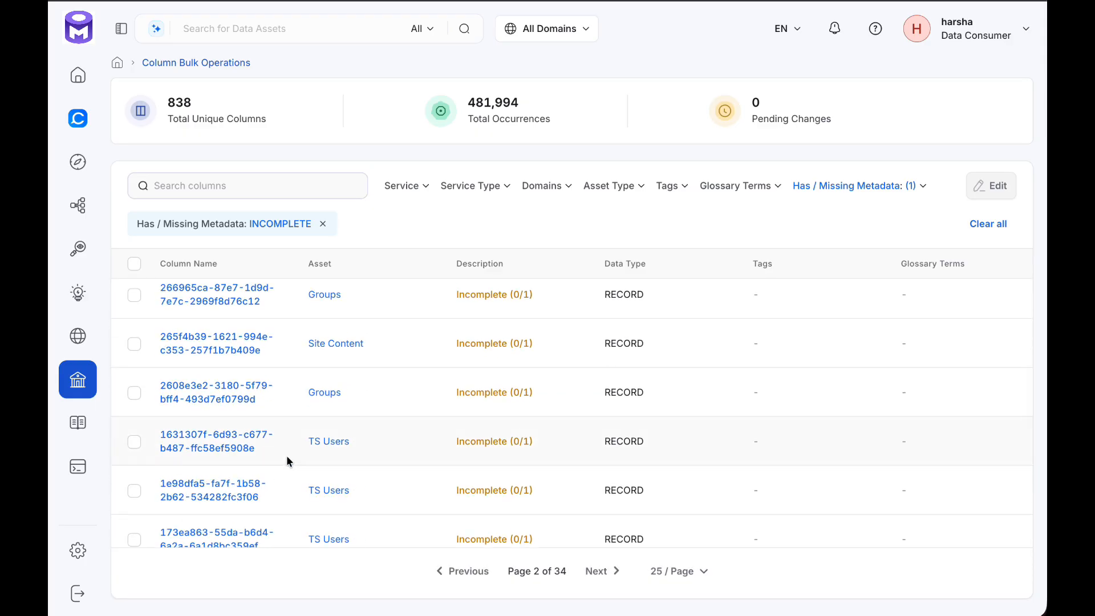
Change the metadata filter from Incomplete to Inconsistent
click(906, 186)
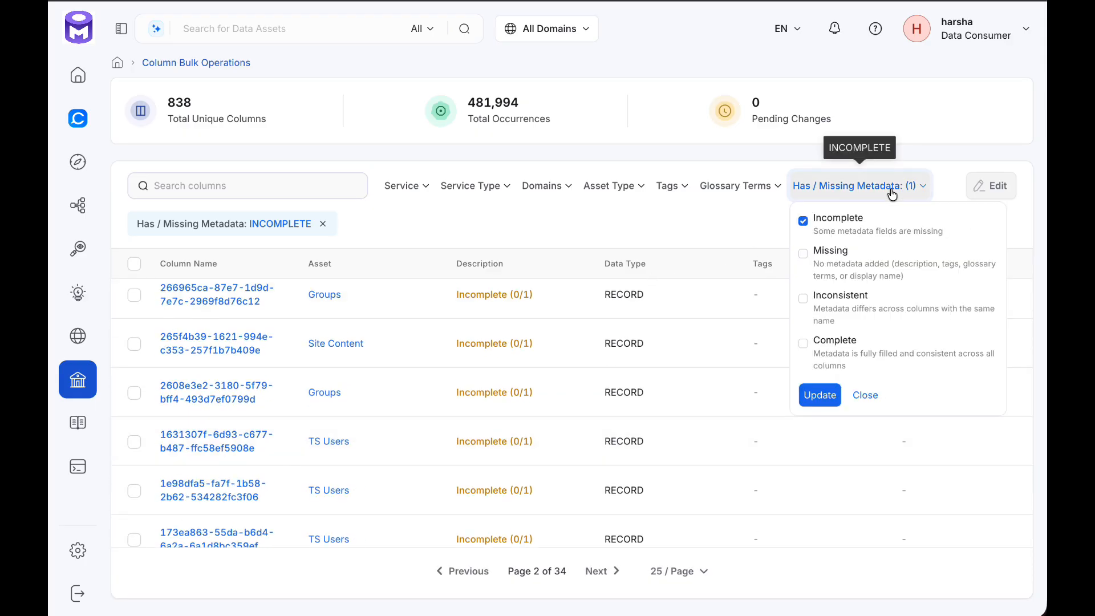
click(838, 221)
click(826, 298)
click(824, 395)
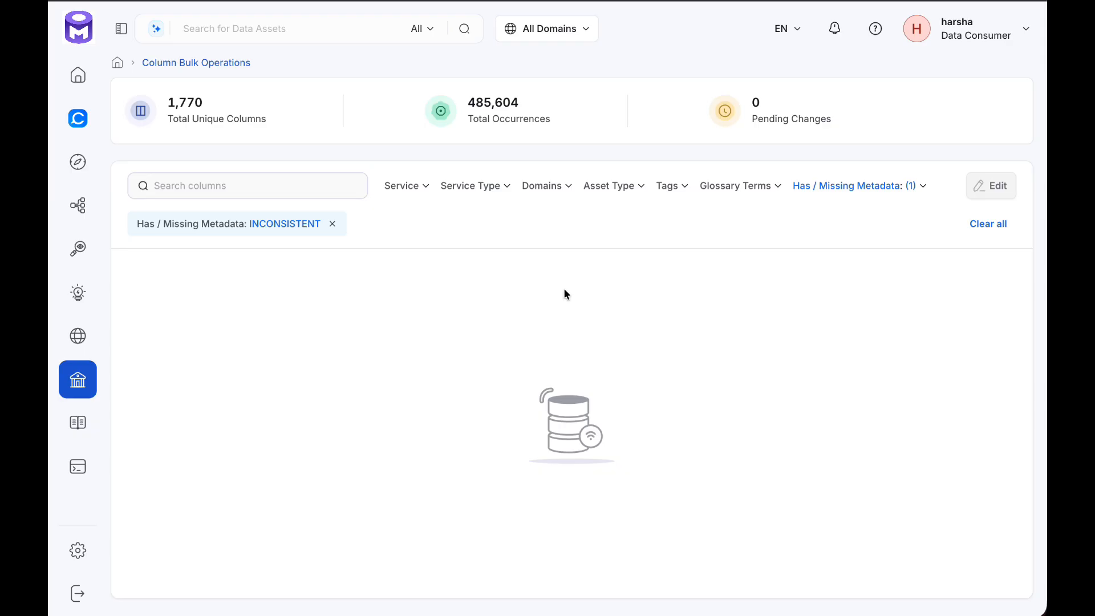
Clear the metadata filter and apply the Inconsistent option again
click(333, 223)
click(880, 185)
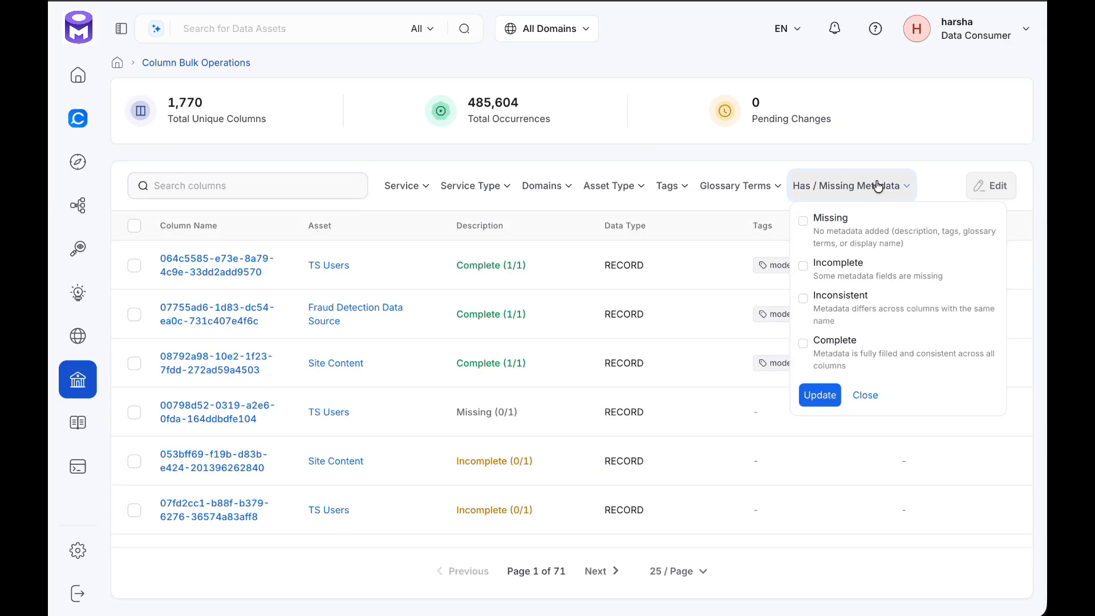
click(841, 308)
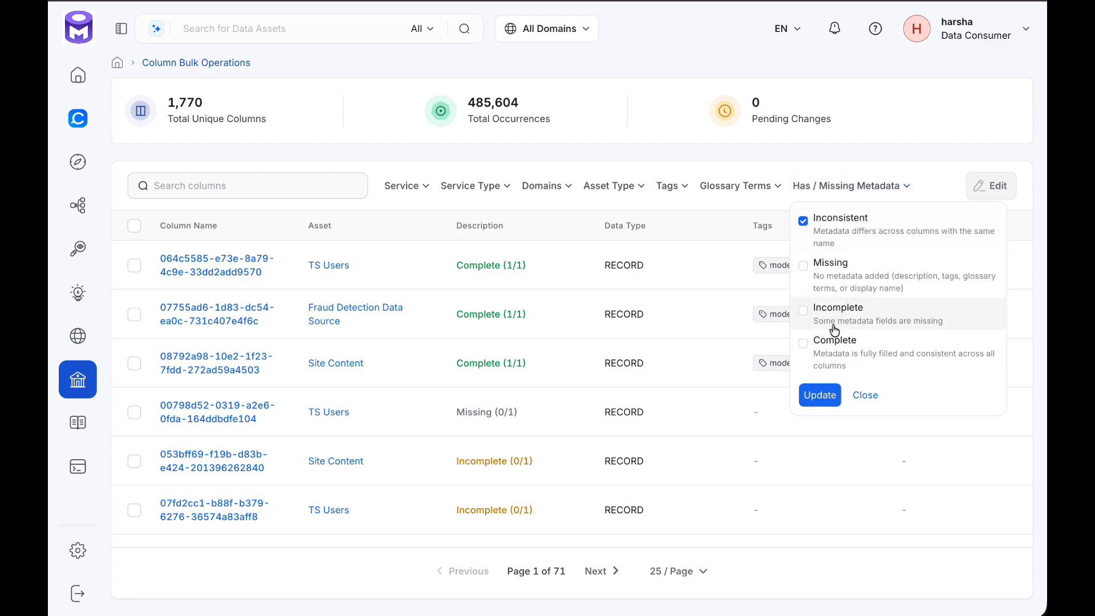
click(816, 393)
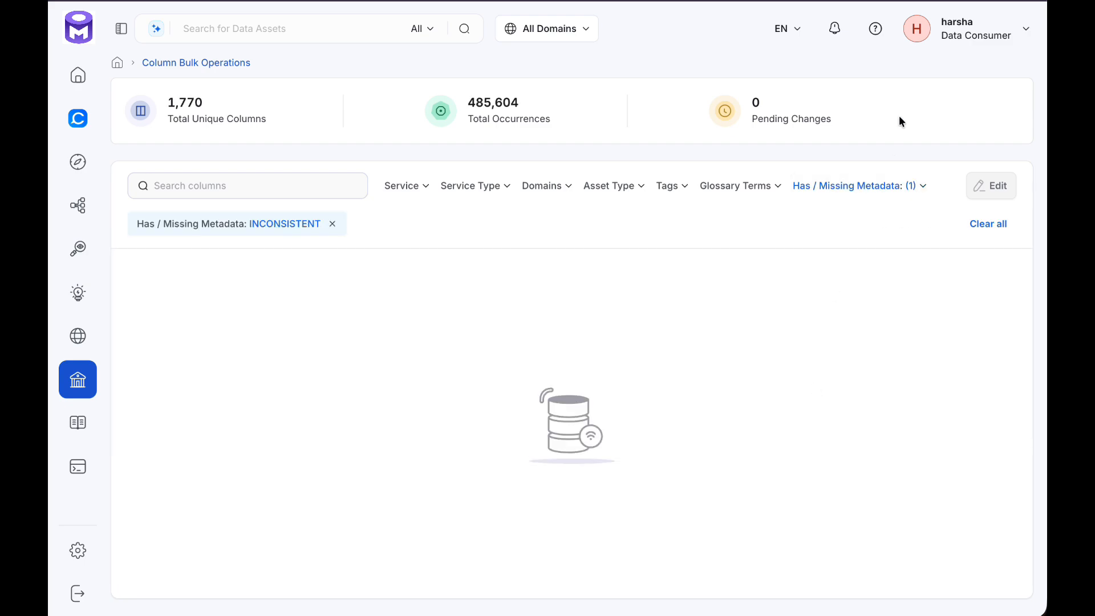
Remove the Inconsistent filter and look through the options of the Domains, Service Type and Service filters
click(331, 223)
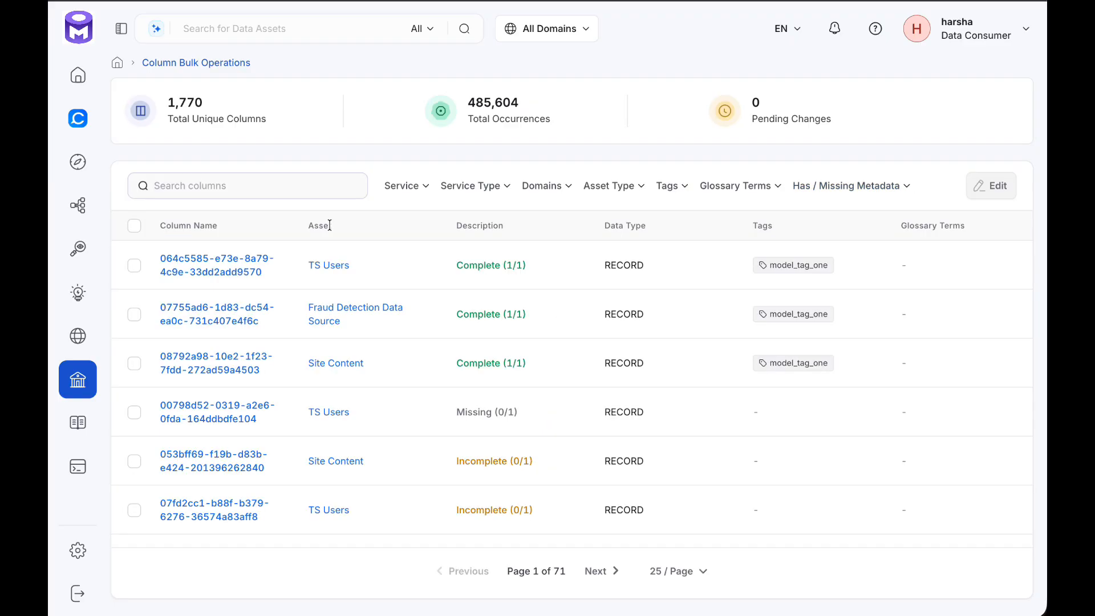
click(537, 192)
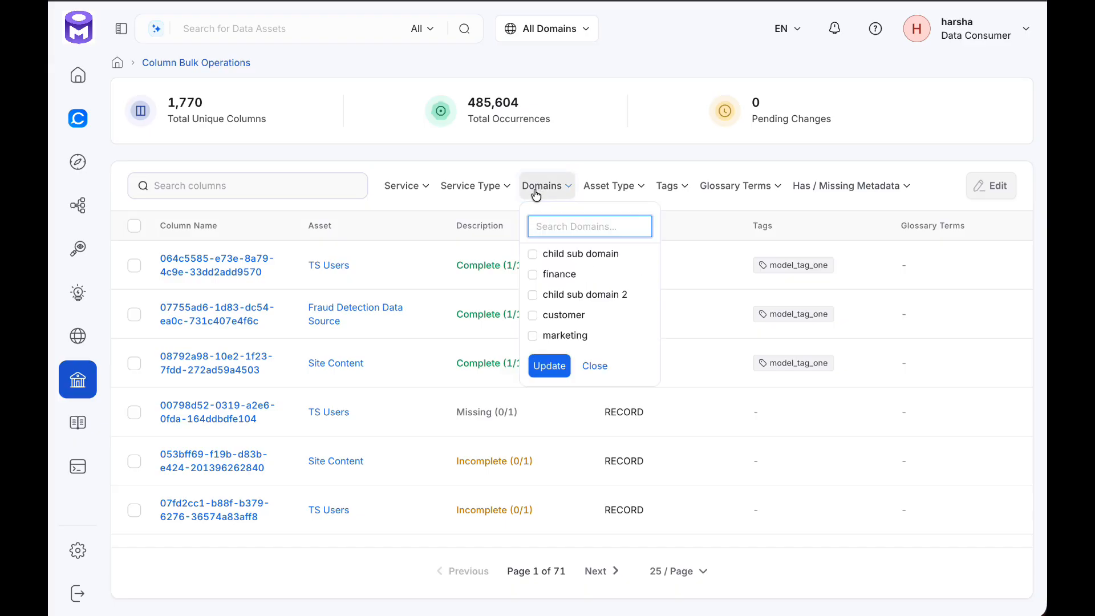
click(482, 188)
click(483, 191)
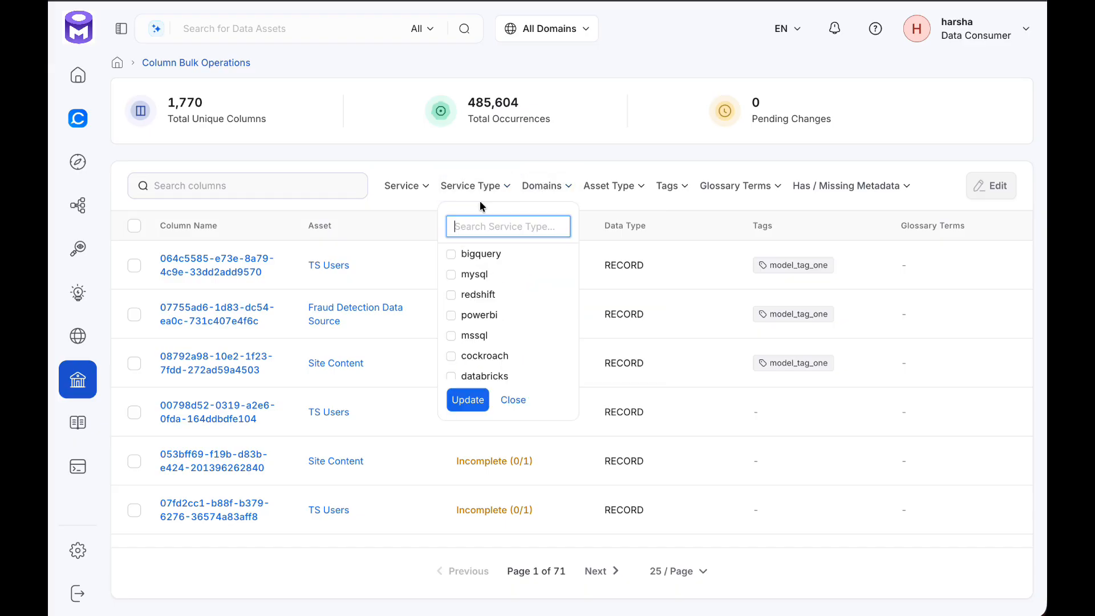
click(406, 185)
click(410, 188)
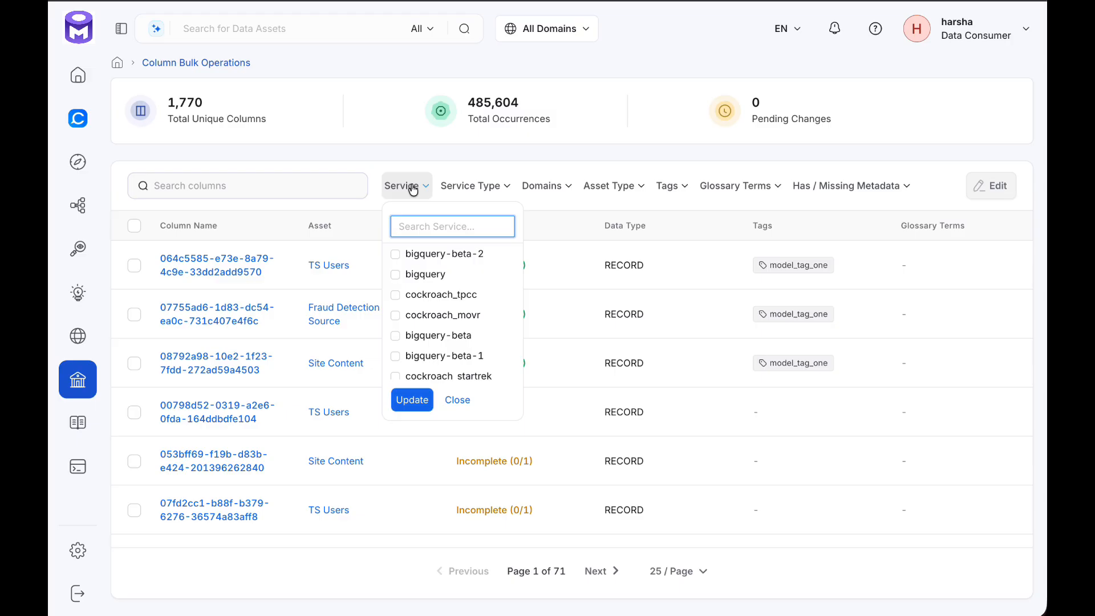
click(416, 156)
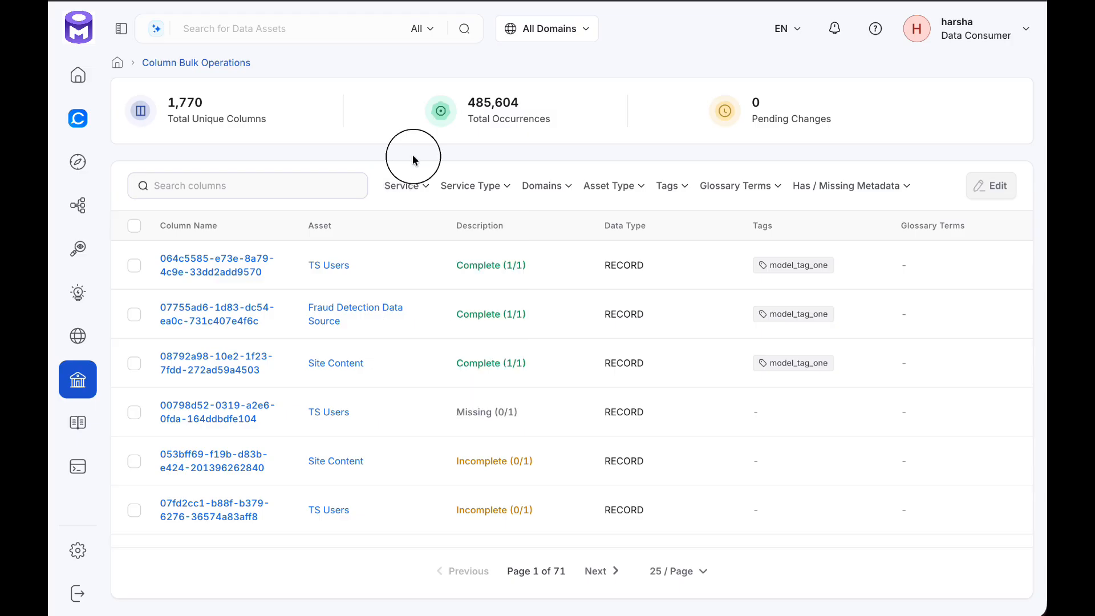